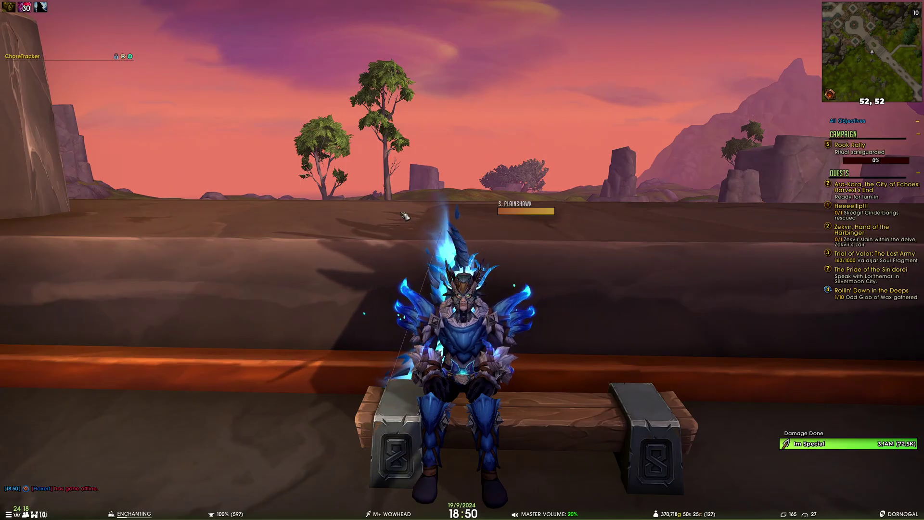
Step: Open the ToxiUI Skins settings from the TXUI datatext and reposition the options window
mouse_move(47, 514)
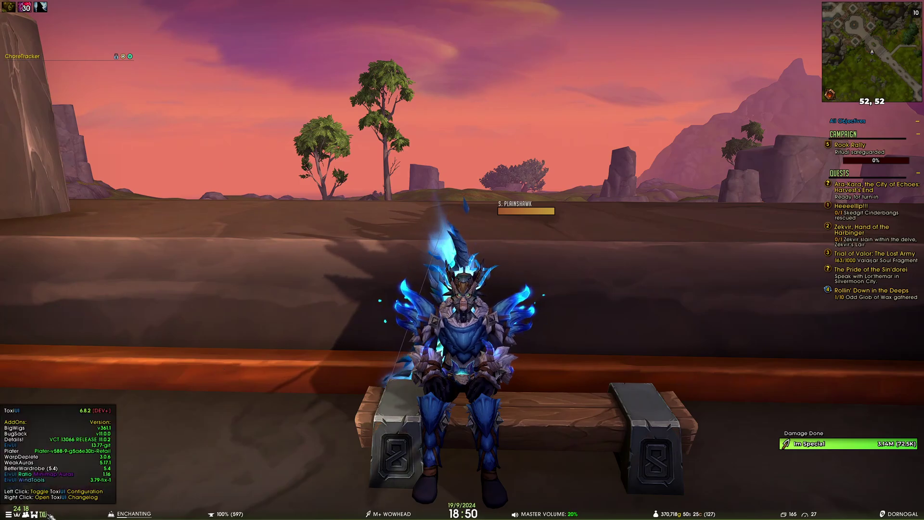
click(47, 515)
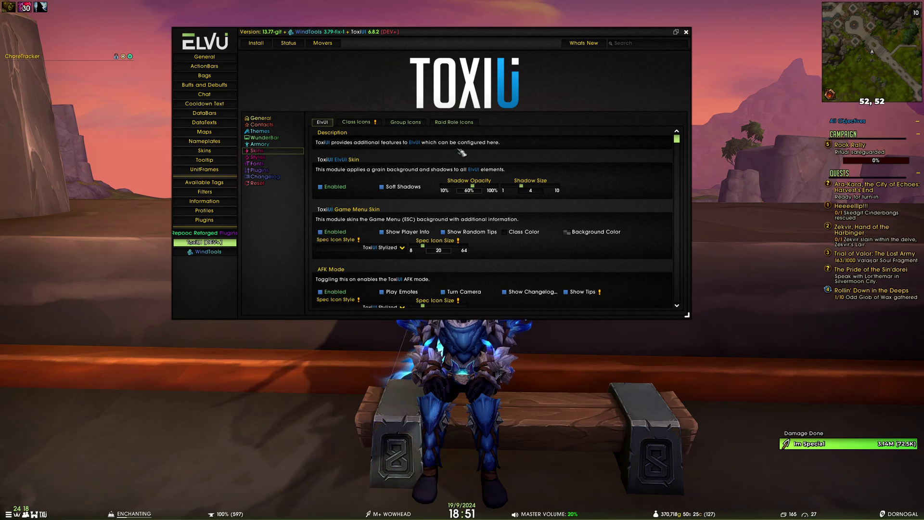
drag(461, 152, 470, 135)
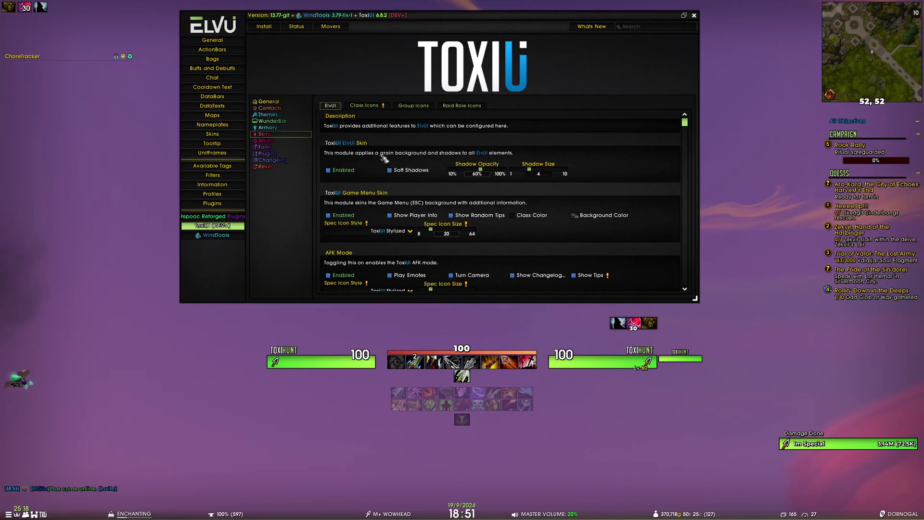
drag(519, 22, 615, 36)
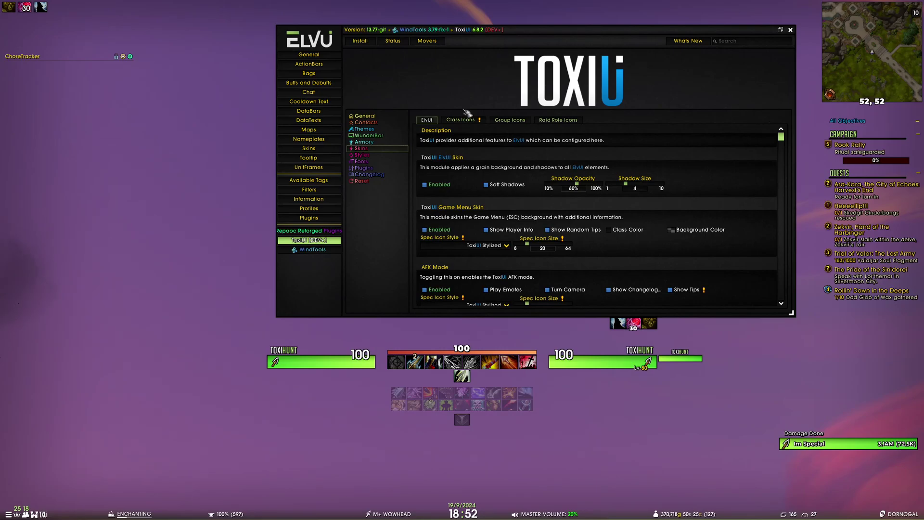
Step: Preview the character sheet with the ElvUI skin disabled, and turn off the Armory background
click(439, 185)
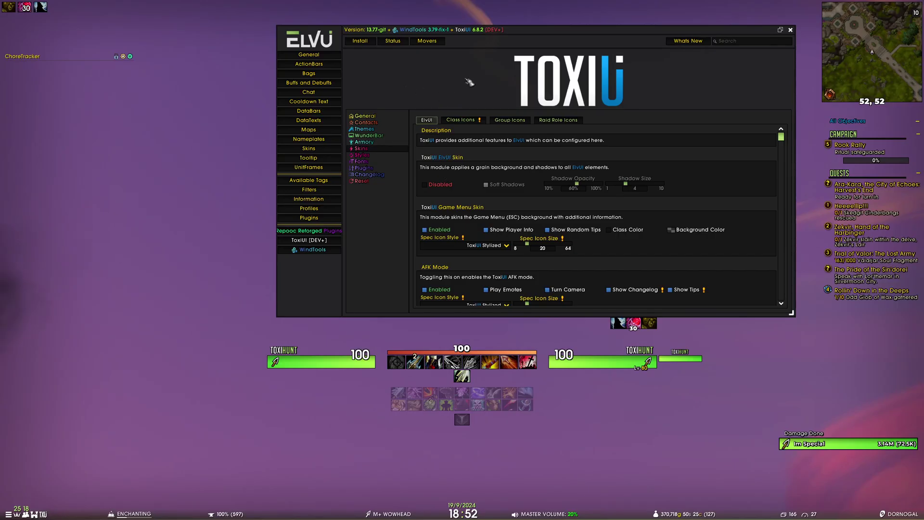
key(c)
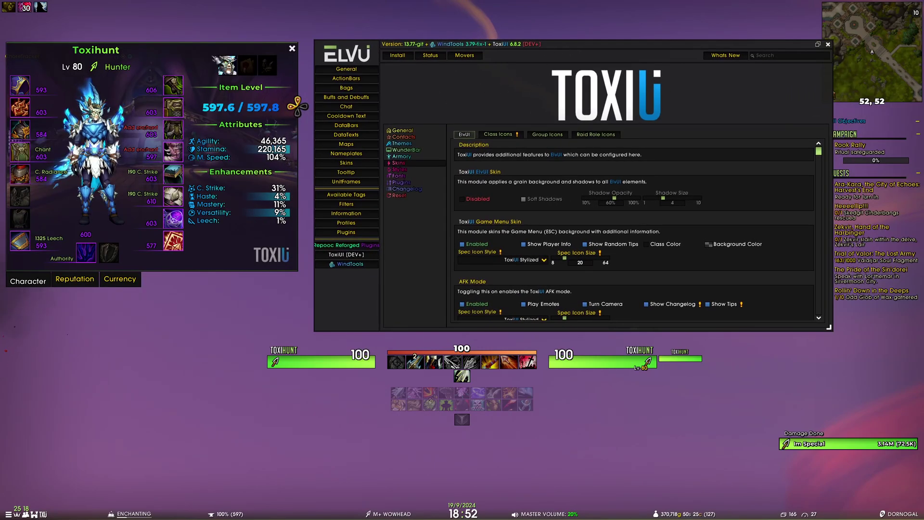
click(401, 157)
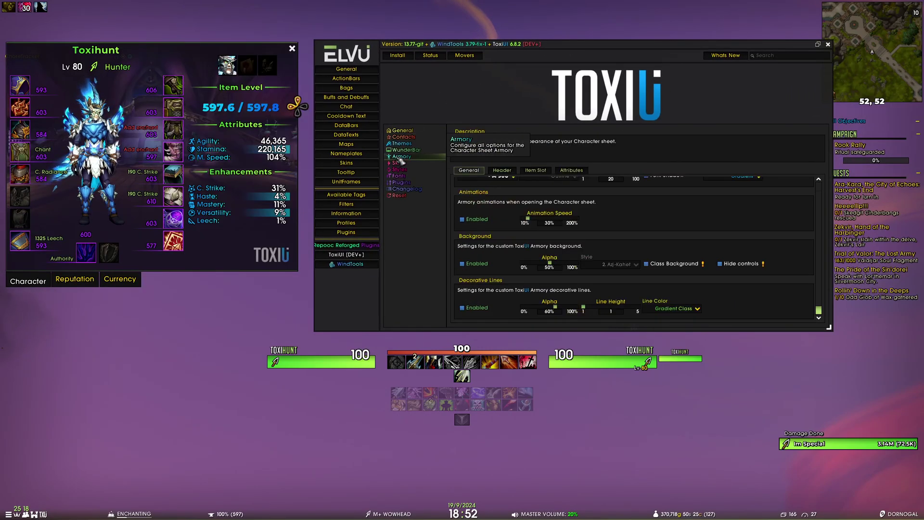
click(488, 262)
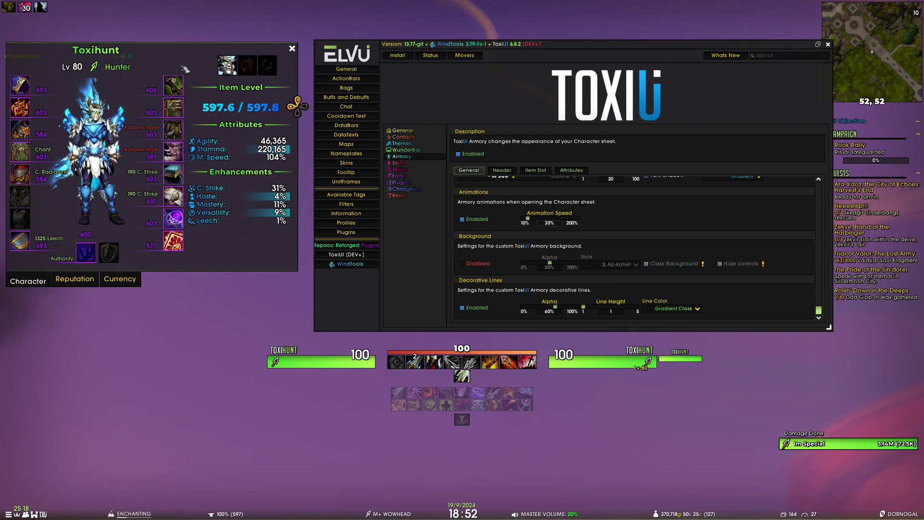
click(412, 167)
key(c)
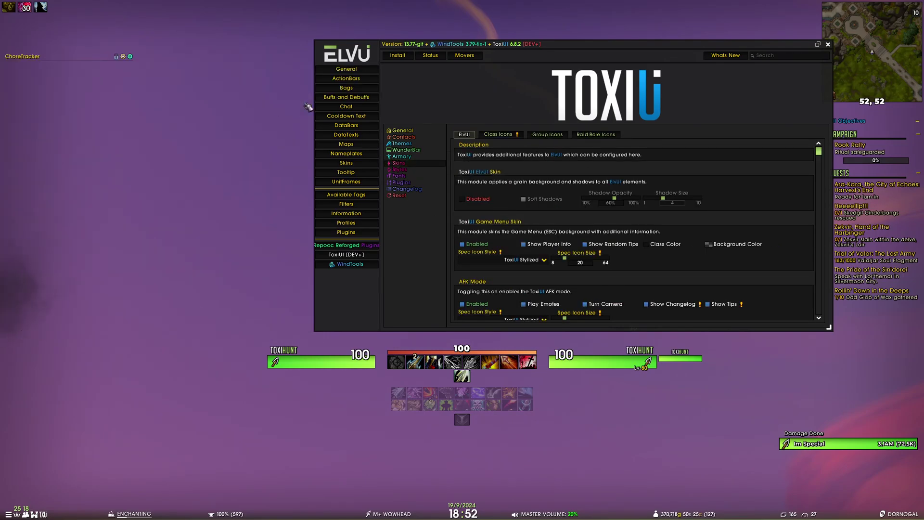
key(b)
drag(651, 48, 410, 47)
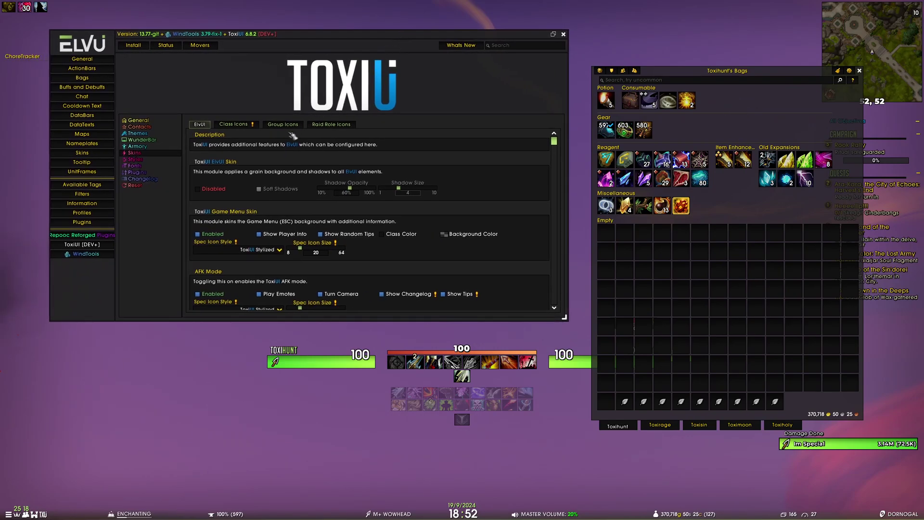
Step: Re-enable the ToxiUI ElvUI skin, recheck the Armory, and close the character sheet and bags
click(198, 189)
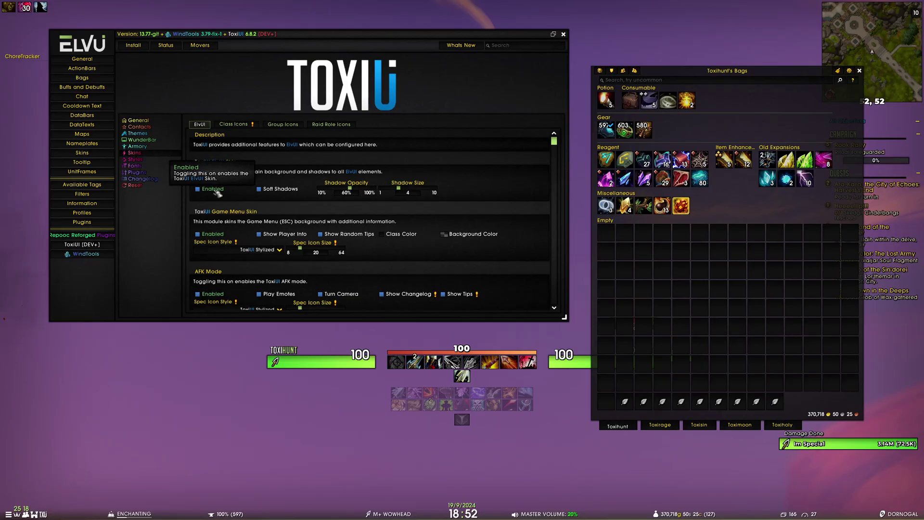
key(c)
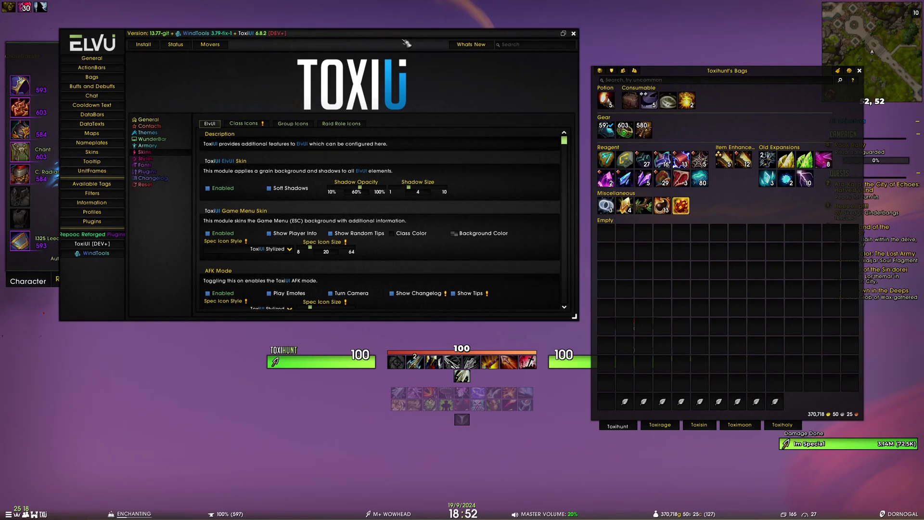
click(484, 169)
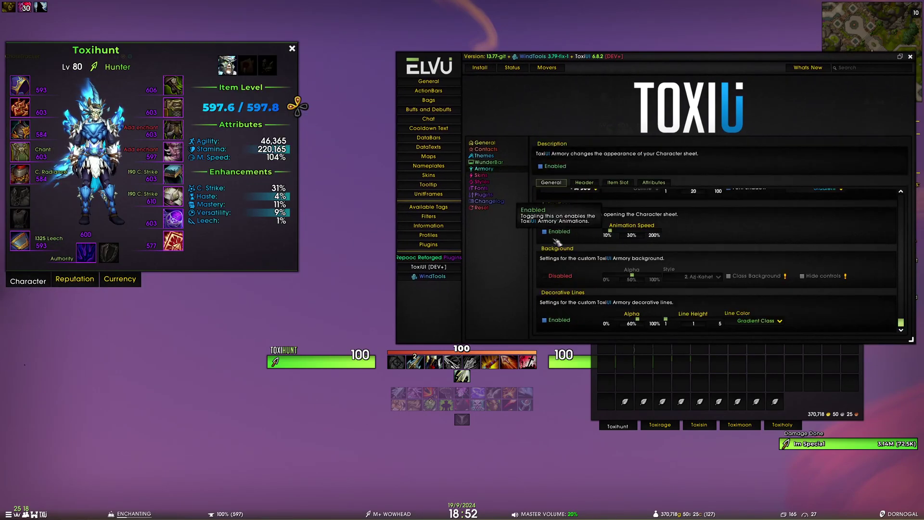
click(481, 176)
drag(684, 66, 401, 44)
key(Escape)
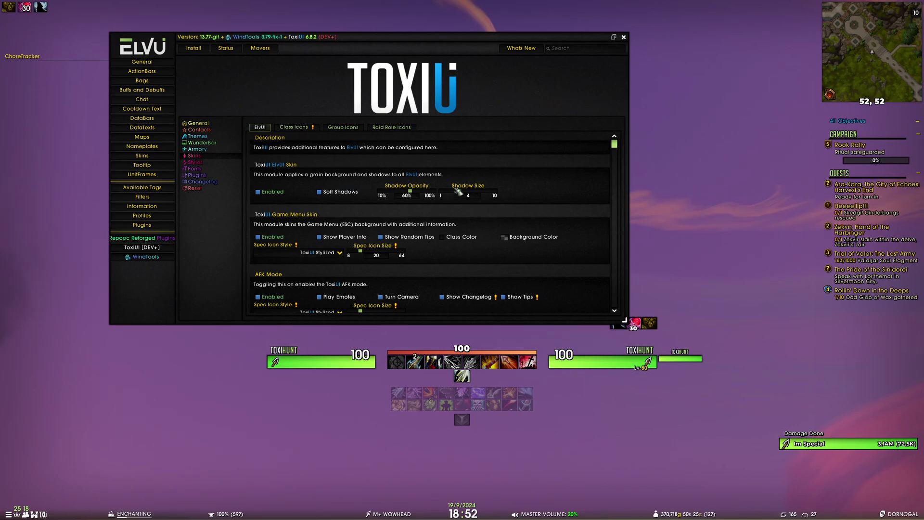
click(347, 195)
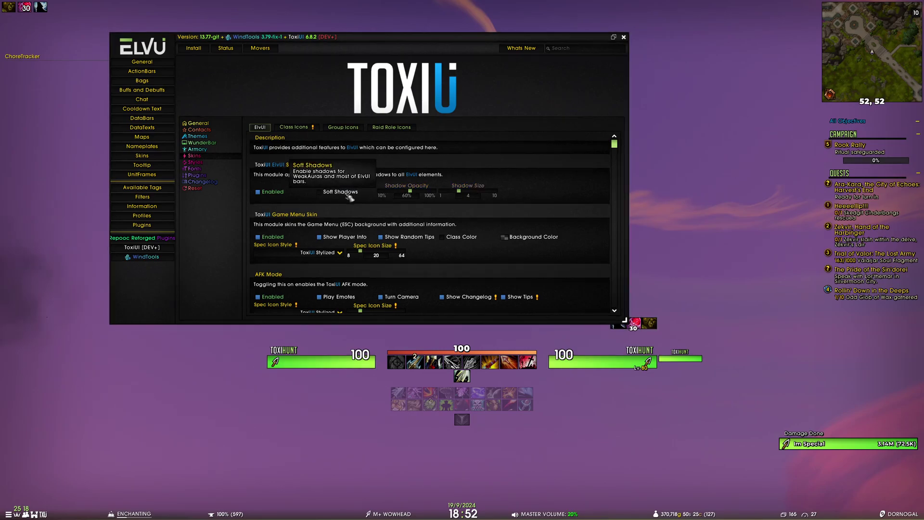
click(347, 195)
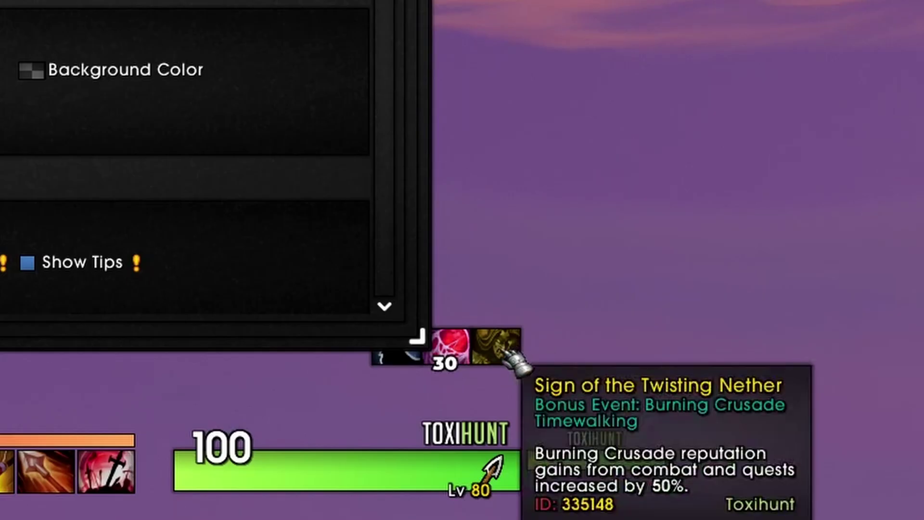
mouse_move(622, 327)
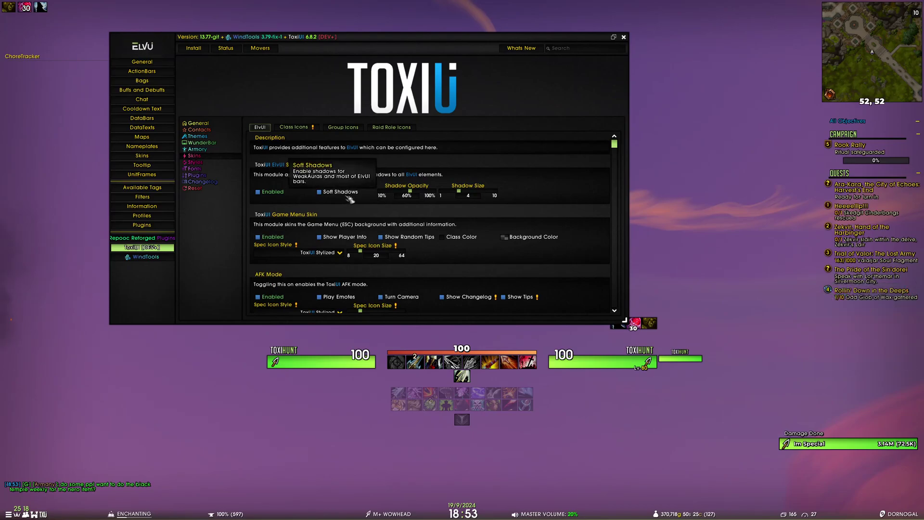
click(349, 197)
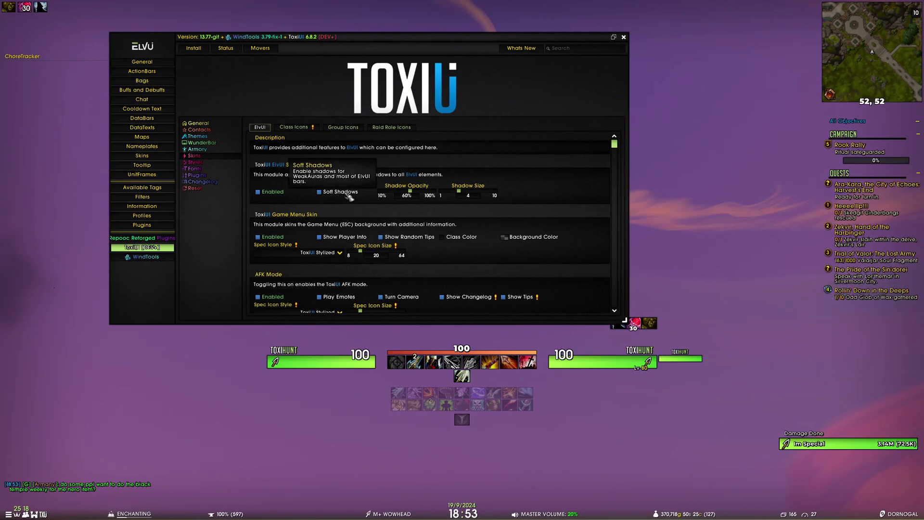
click(349, 196)
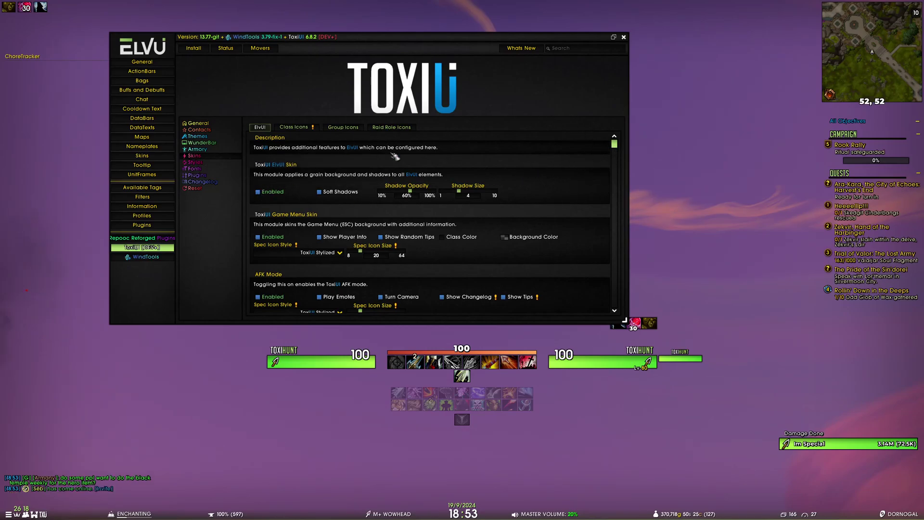
scroll(548, 194, down, 3)
Step: Try Shadow Size 10, then Shadow Opacity values of 100% and 20%
scroll(548, 195, up, 3)
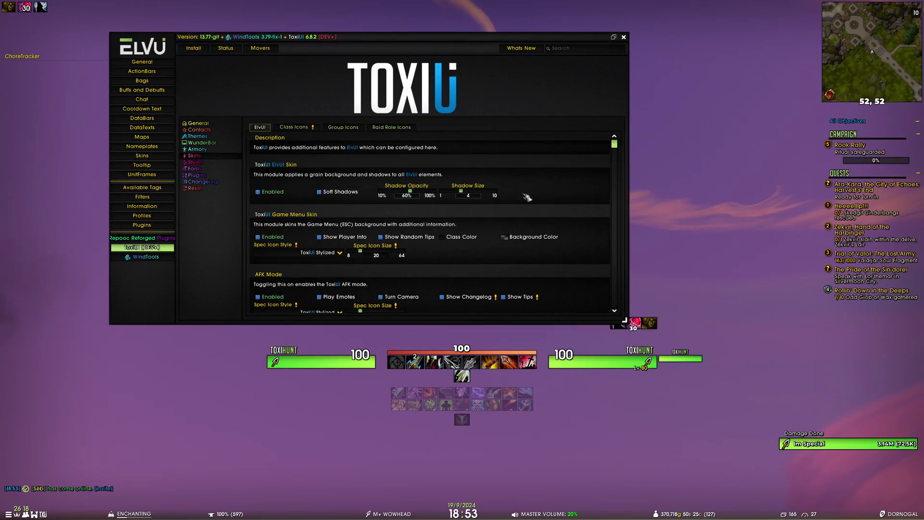
text(10)
key(Return)
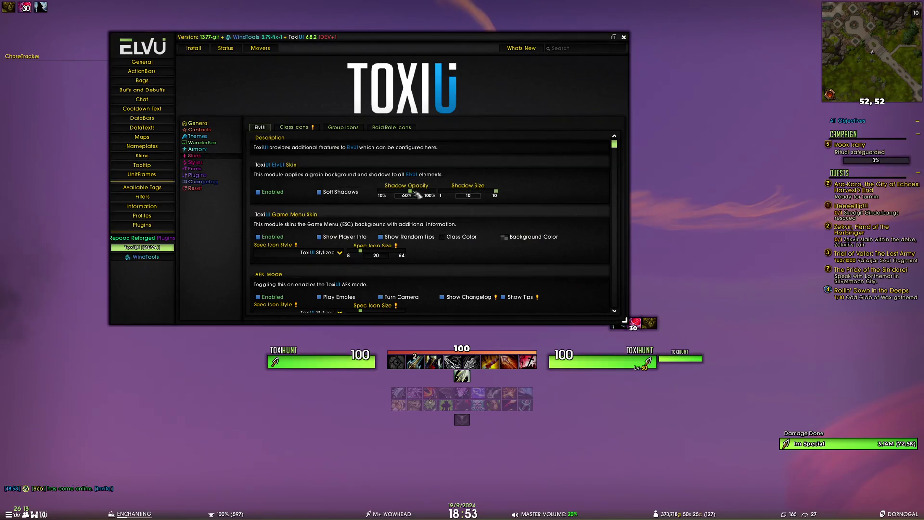
text(100)
key(Return)
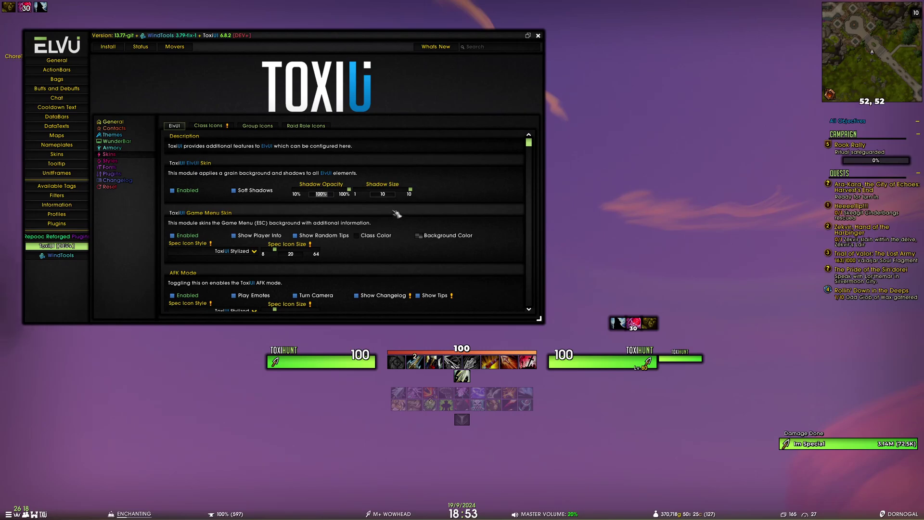
key(Return)
Step: Try Shadow Size 2, toggle Soft Shadows off and on, then settle on Shadow Size 4
double_click(383, 194)
text(2)
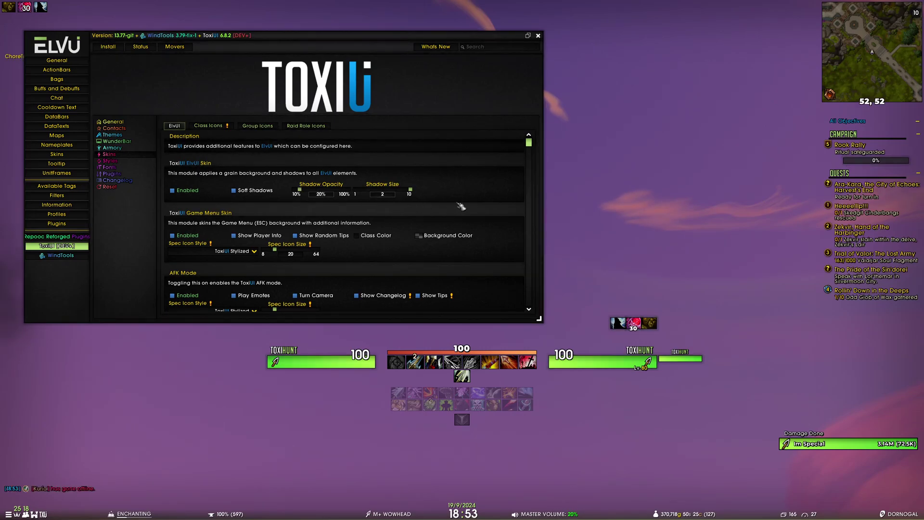
key(Return)
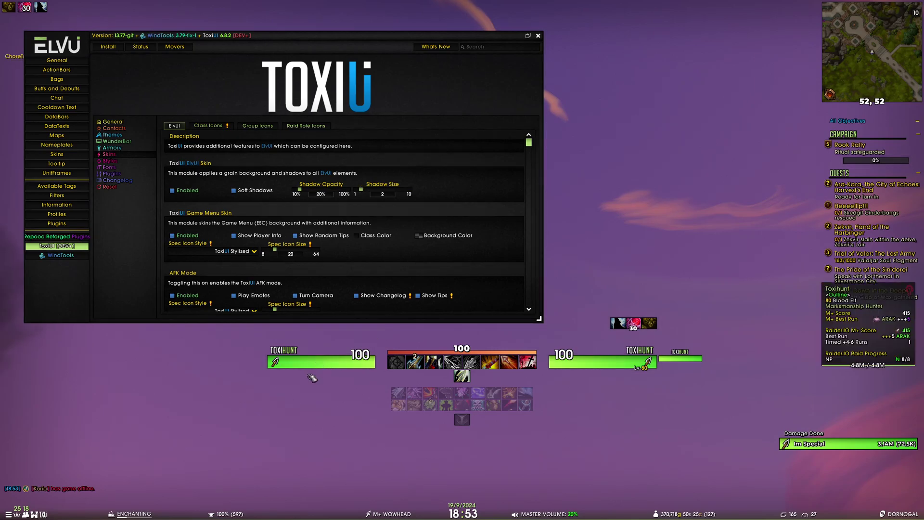
click(255, 192)
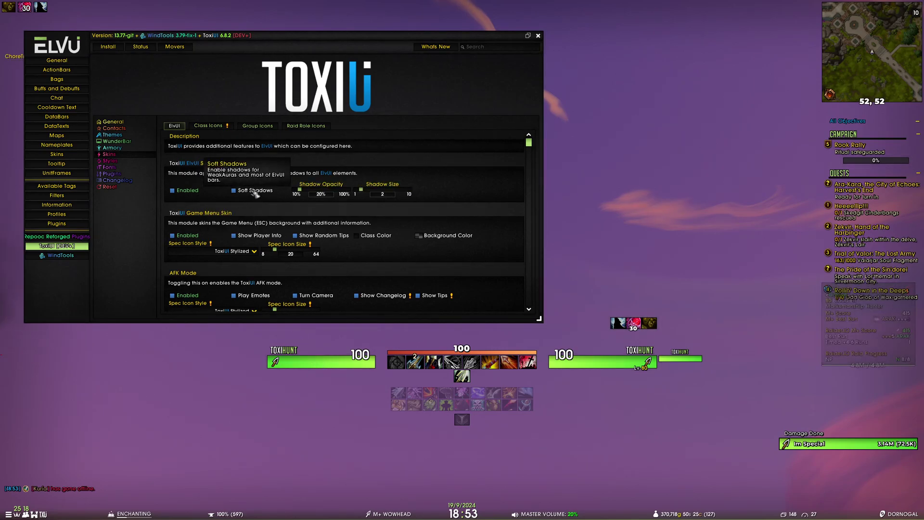
click(254, 192)
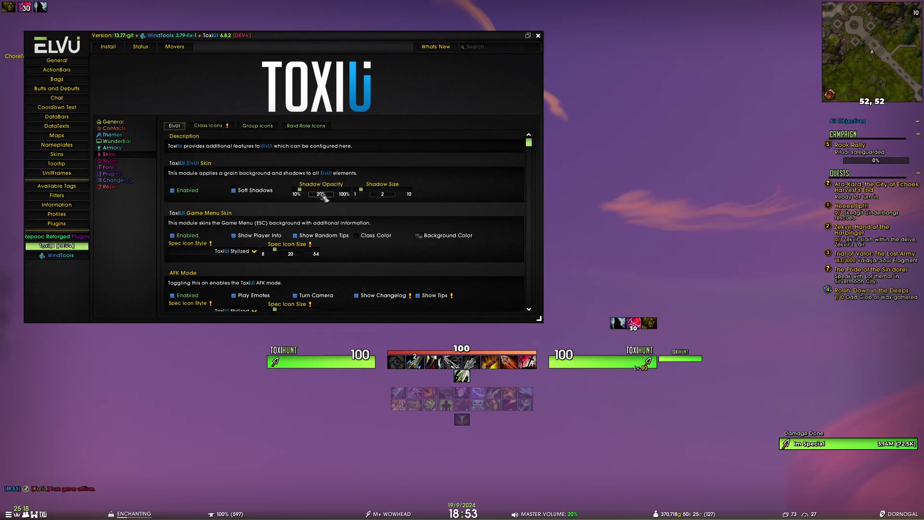
drag(361, 189, 373, 189)
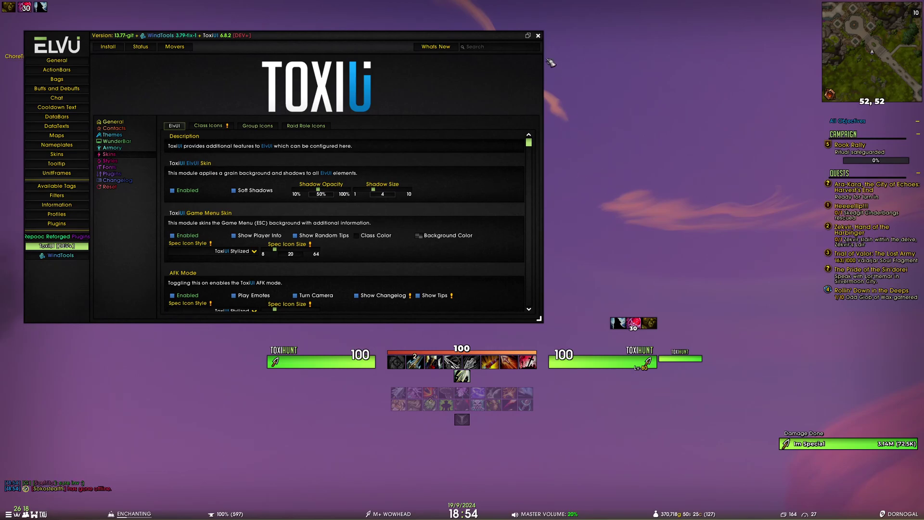
click(538, 36)
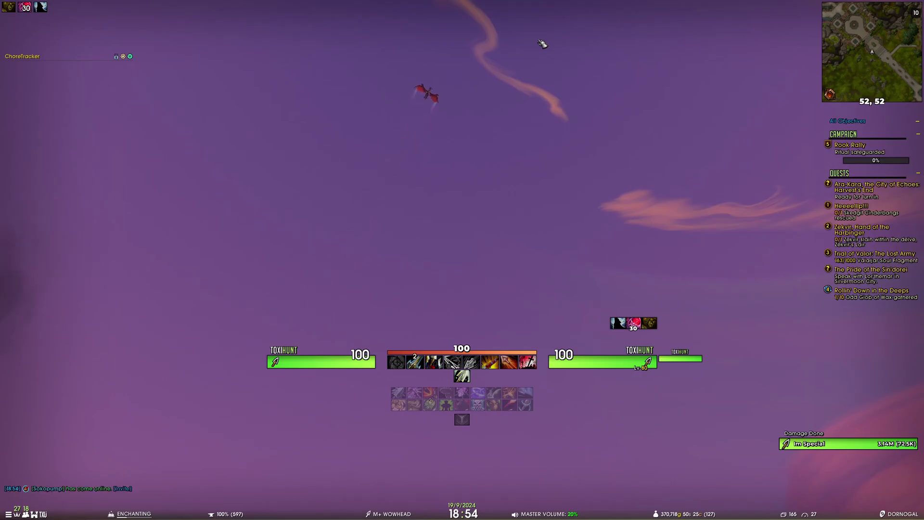
Step: Bring up the ToxiUI-skinned Game Menu with Escape
key(Escape)
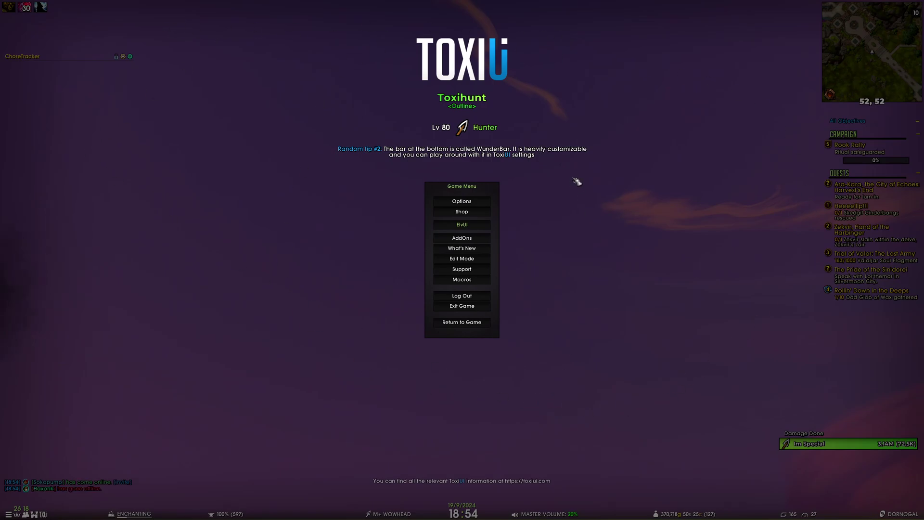
Step: Review the Game Menu Skin options in ElvUI, preview the skinned menu, then reopen ElvUI
click(463, 224)
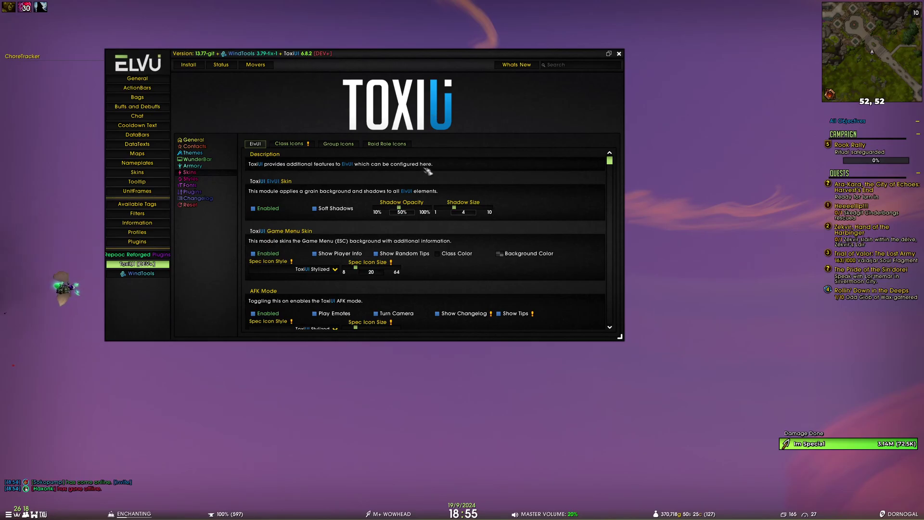
mouse_move(272, 255)
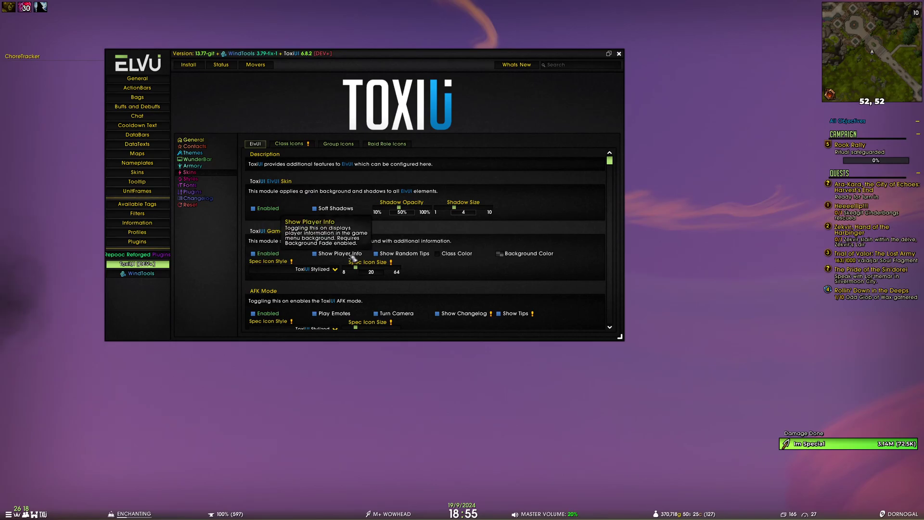
mouse_move(340, 260)
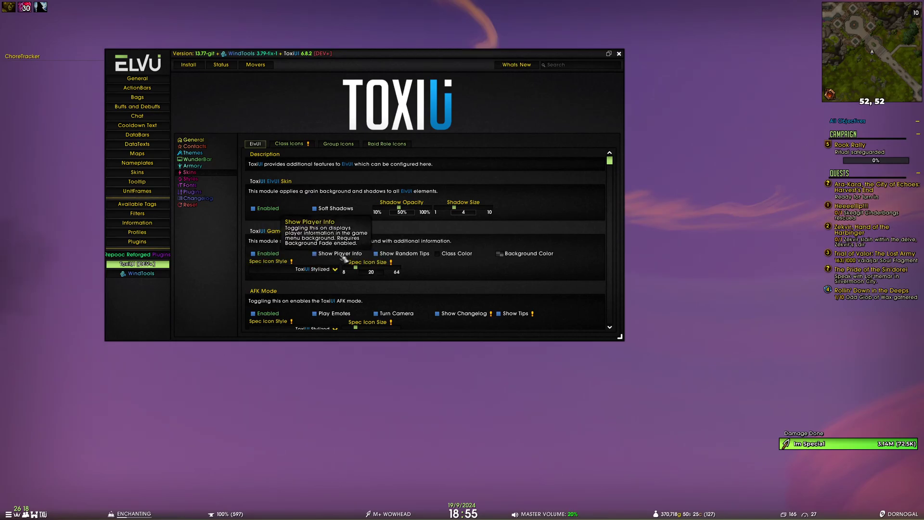
key(Escape)
key(Escape)
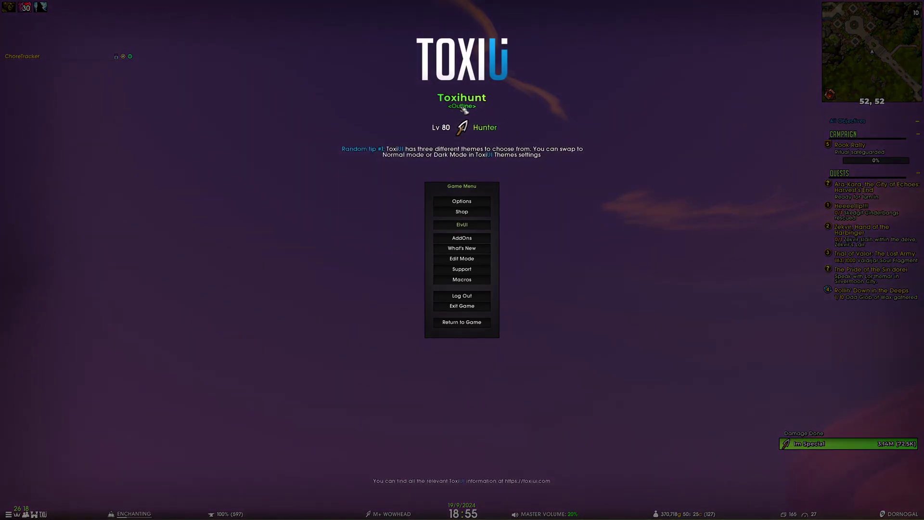
key(Escape)
key(Escape)
click(463, 226)
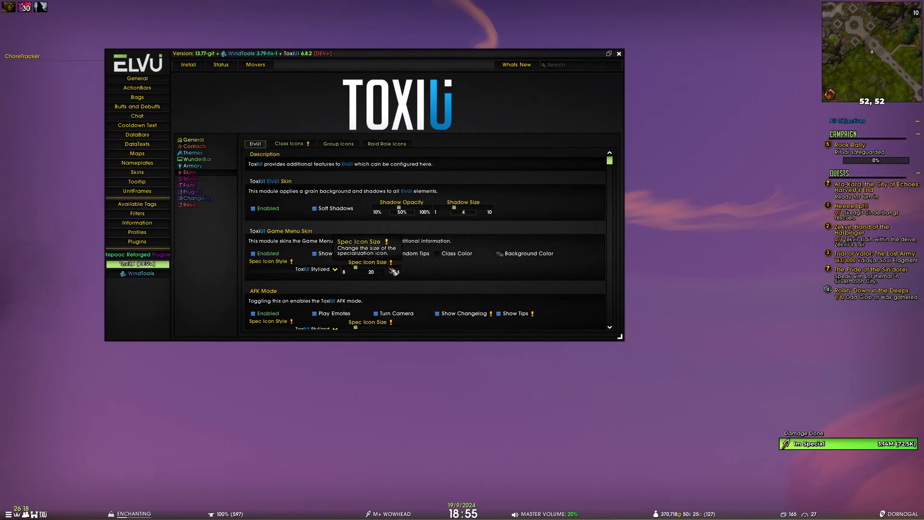
Step: Close ElvUI, preview the skinned Game Menu again, and reopen the ToxiUI Skins settings
key(Escape)
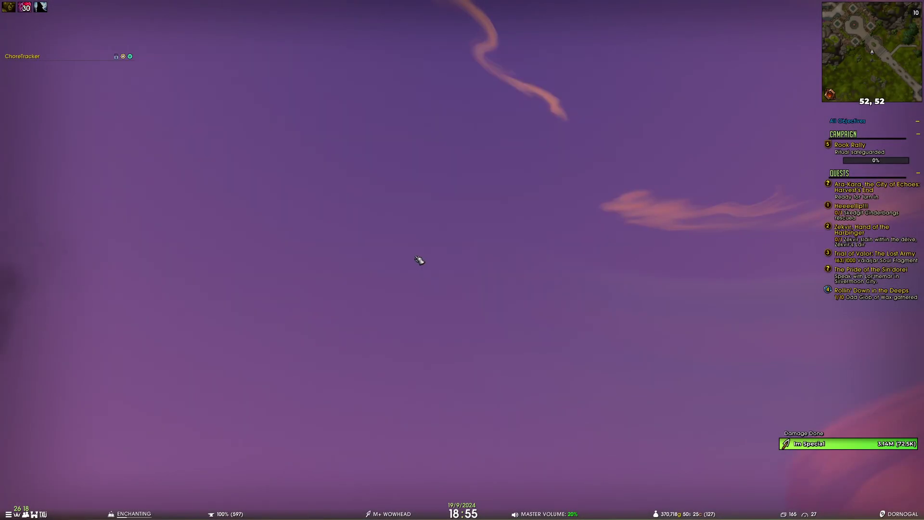
key(Escape)
key(Escape)
key(Escape)
key(Escape)
key(Escape)
key(Escape)
key(Escape)
click(451, 224)
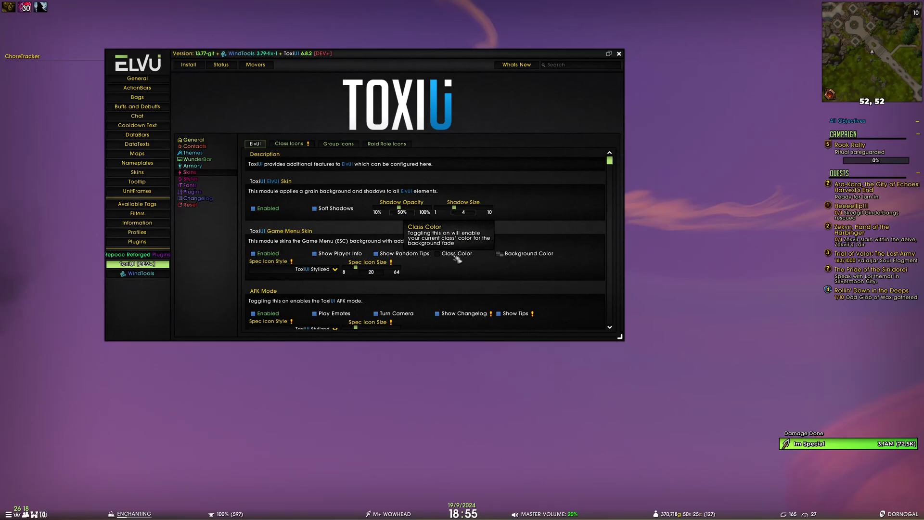
Step: Cancel the Game Menu Background Color picker unchanged, then preview and close the skinned Game Menu
click(499, 254)
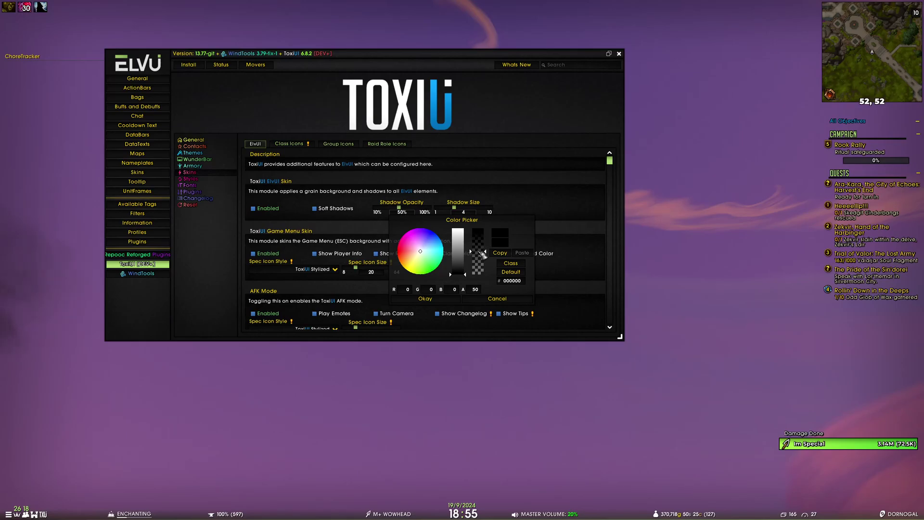
click(489, 300)
key(Escape)
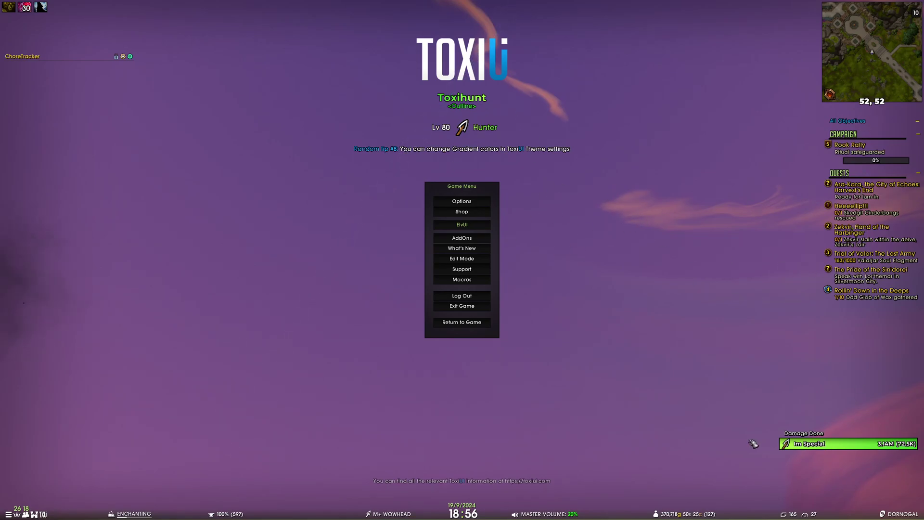
key(Escape)
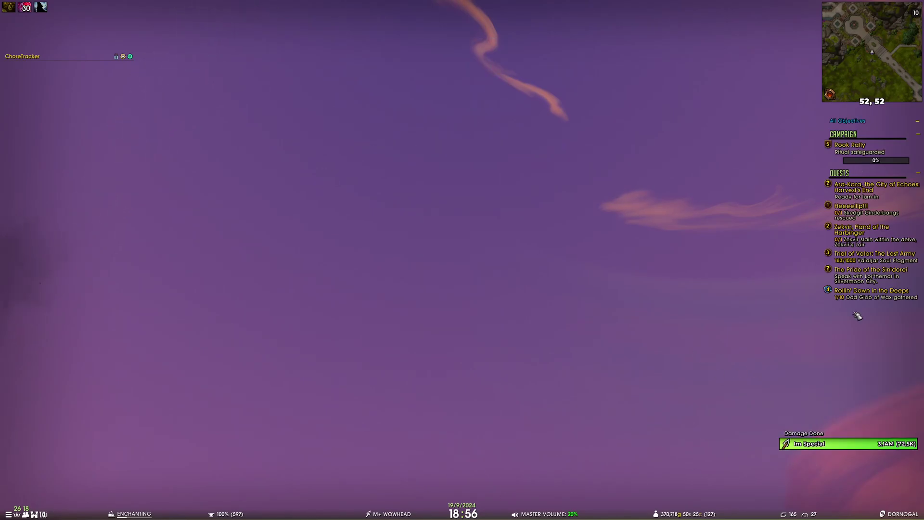
Step: Reopen the ElvUI settings and dismiss the Game Menu Background Color picker without changes
key(Escape)
click(494, 239)
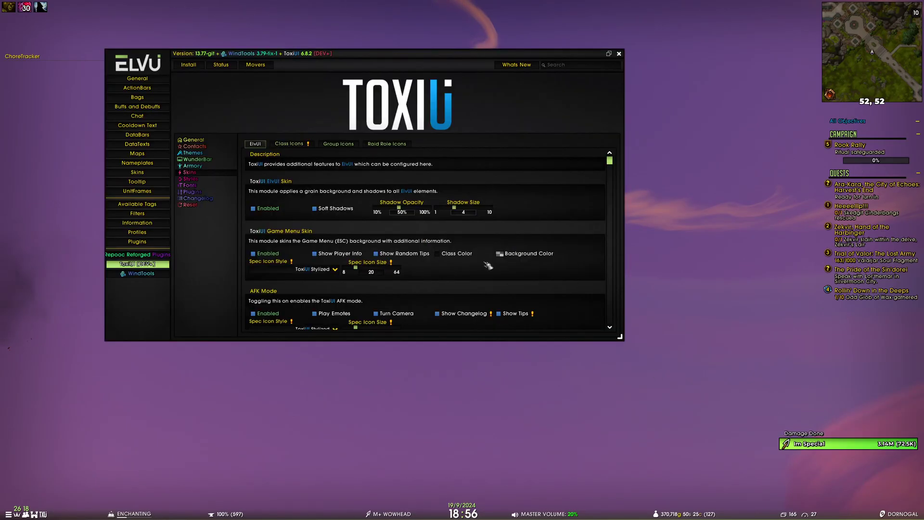
click(501, 254)
click(425, 299)
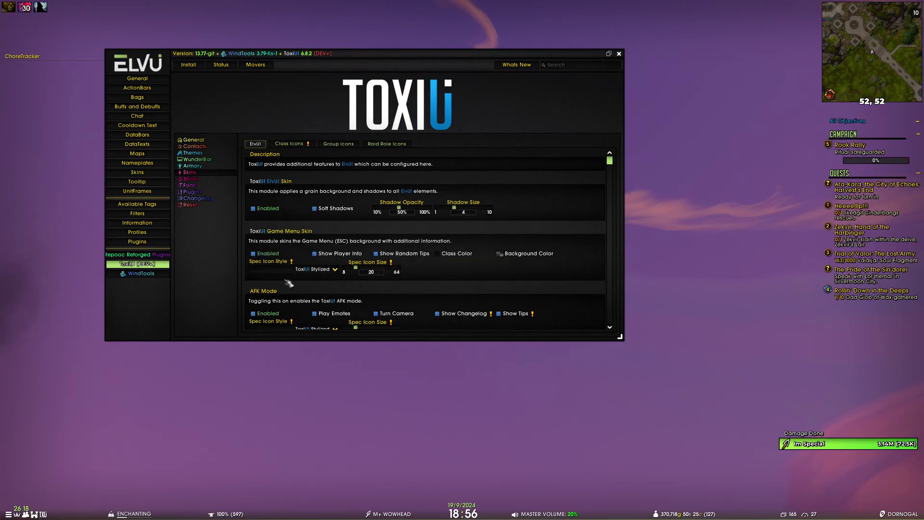
Step: Keep Spec Icon Style as ToxiUI Stylized, preview the Game Menu, and reopen the settings
click(335, 270)
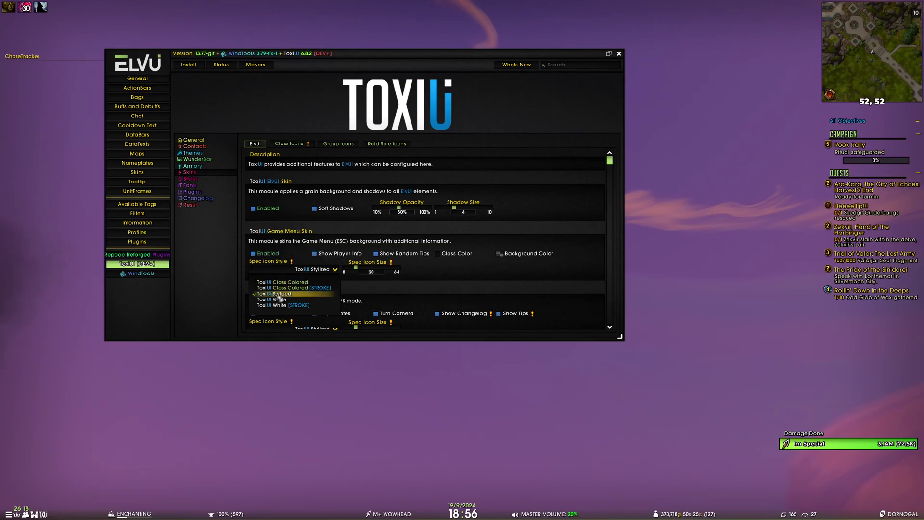
click(307, 294)
key(Escape)
key(Escape)
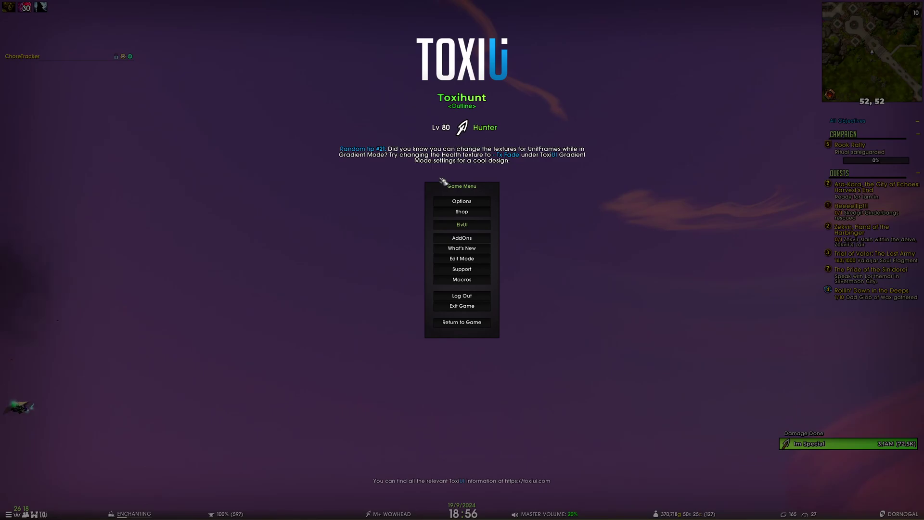
click(462, 224)
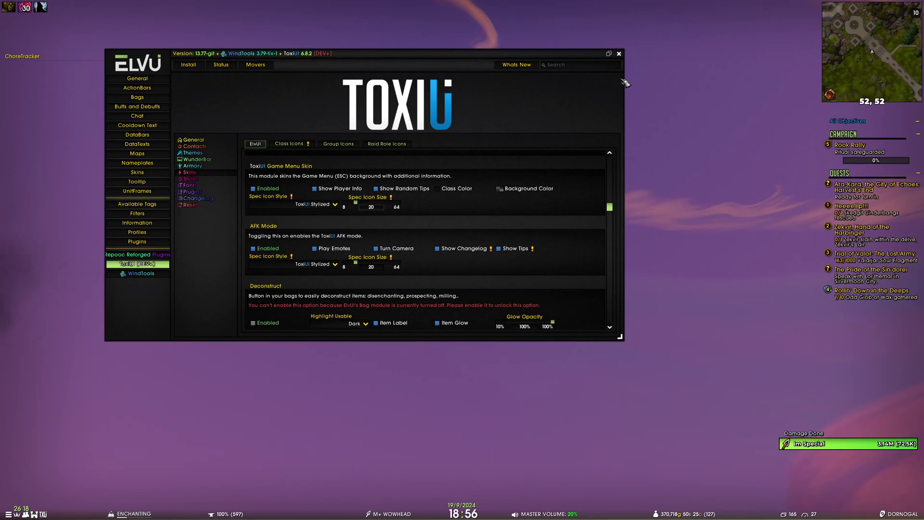
Step: Close the options, angle the camera onto the character, and preview the AFK screen with /afk
click(619, 53)
mouse_move(613, 97)
mouse_down()
mouse_move(613, 193)
mouse_move(626, 222)
mouse_move(599, 102)
mouse_up()
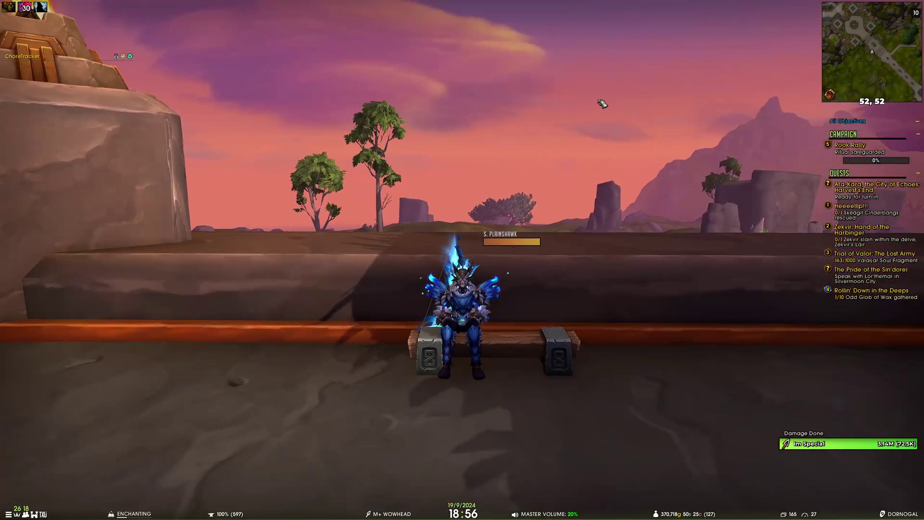
text(/afk)
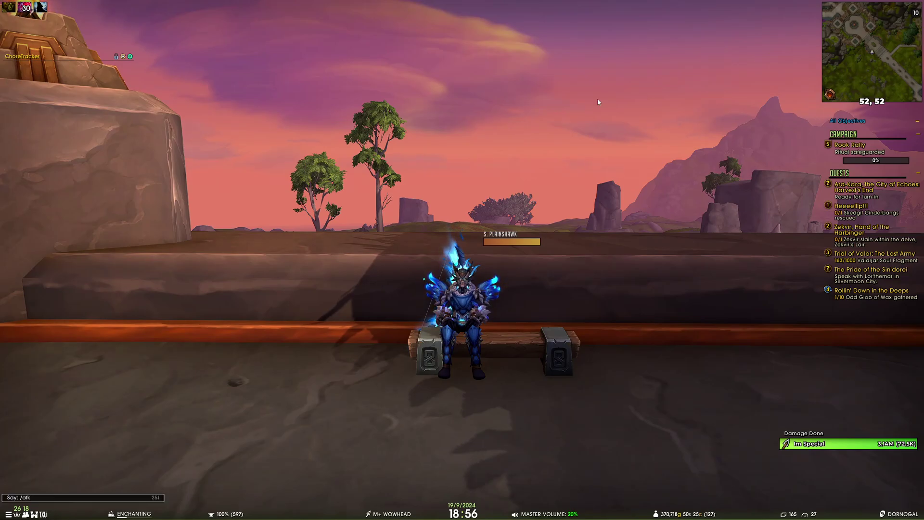
key(Return)
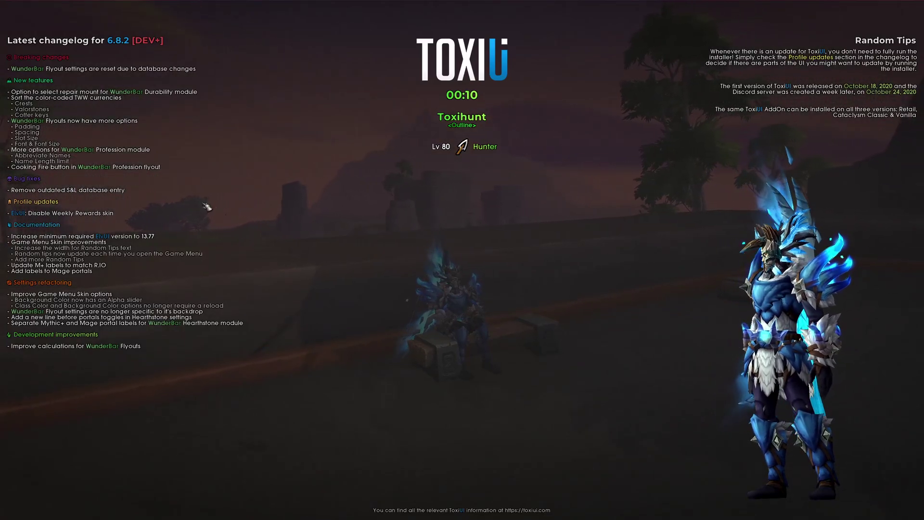
key(Escape)
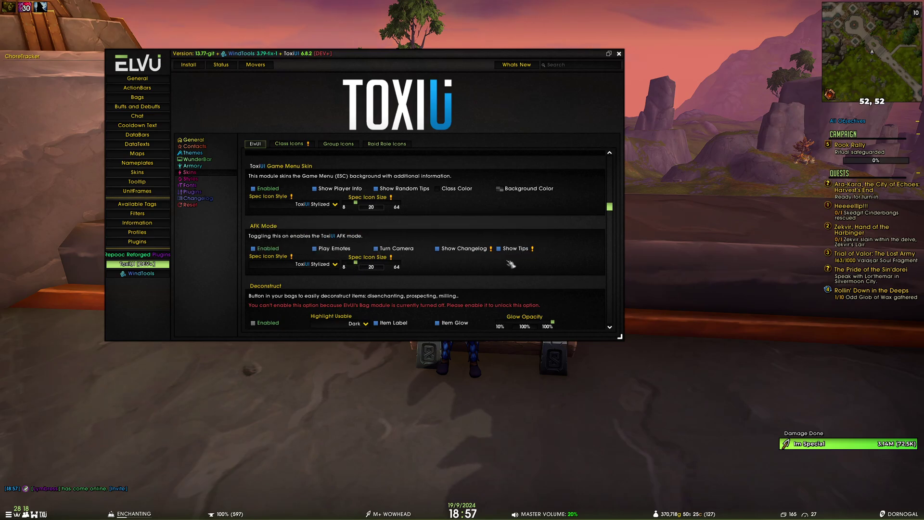
scroll(508, 263, down, 3)
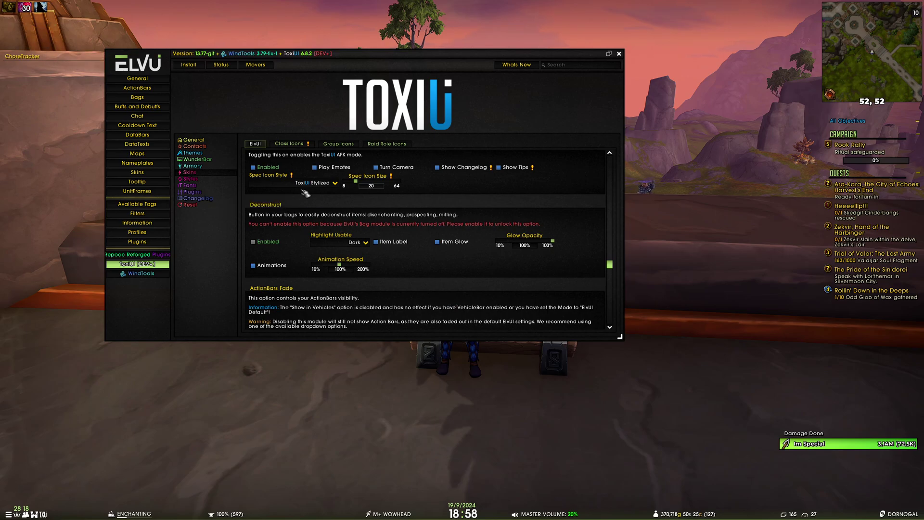
Step: Reload the UI, then move the options window top-left and resize it narrower and taller
key(Escape)
key(Escape)
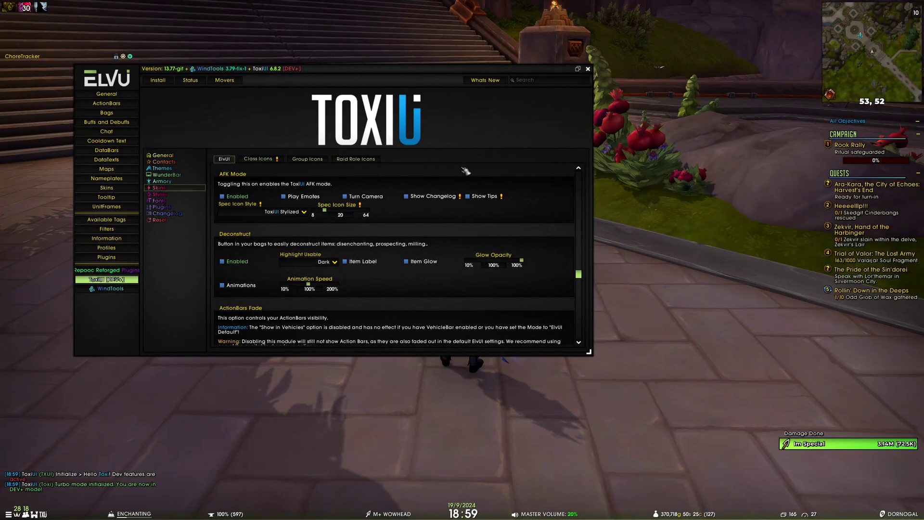
drag(446, 76, 377, 27)
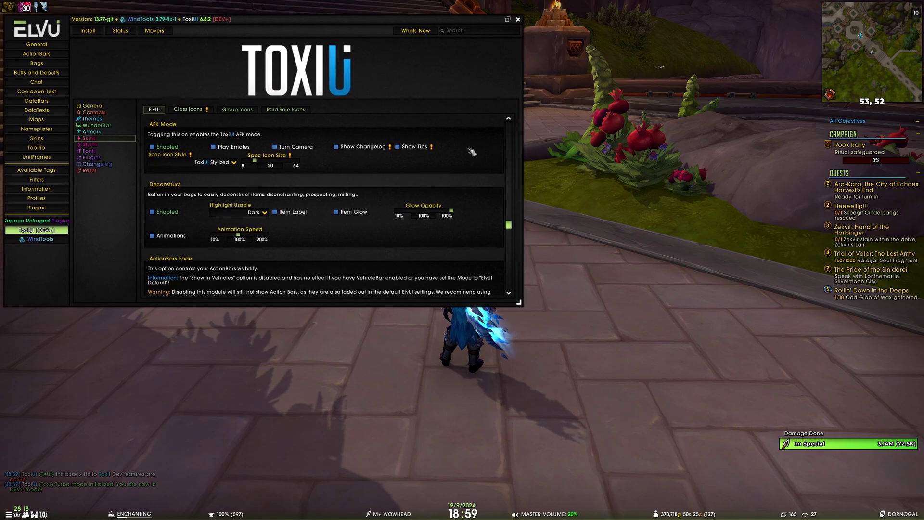
drag(526, 310, 488, 333)
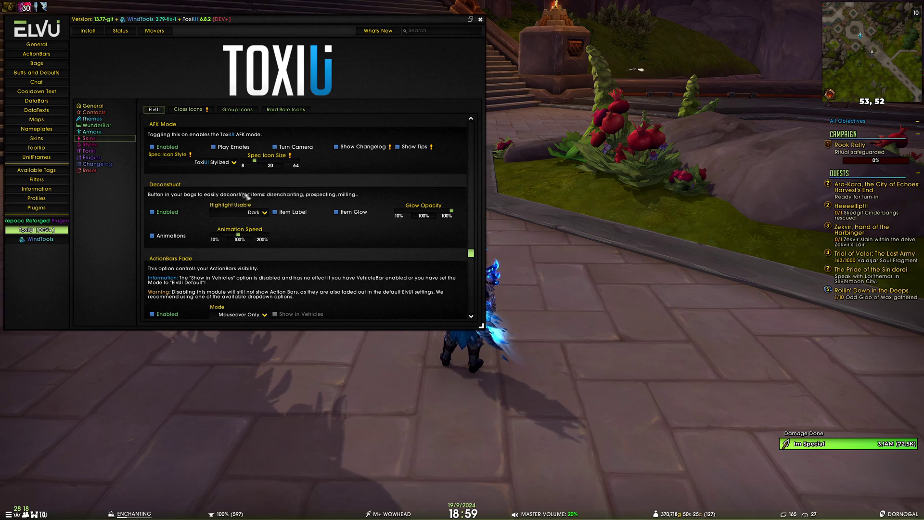
Step: Disenchant the item-level 580 bag item via Deconstruct for a Gleaming Shard, then exit Deconstruct mode
key(b)
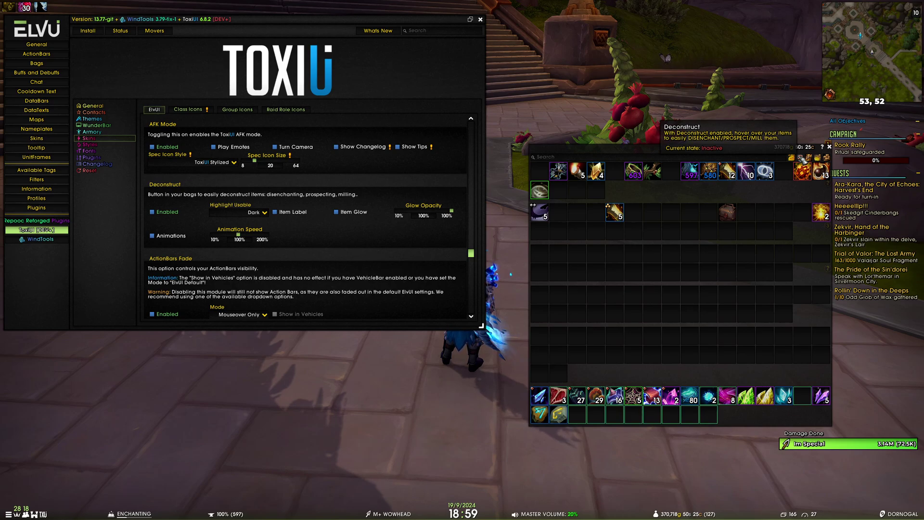
click(800, 158)
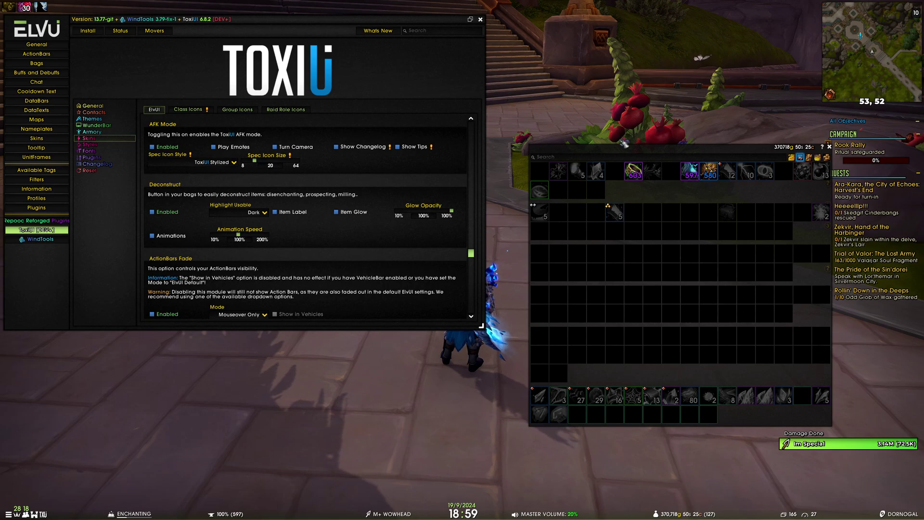
mouse_move(636, 179)
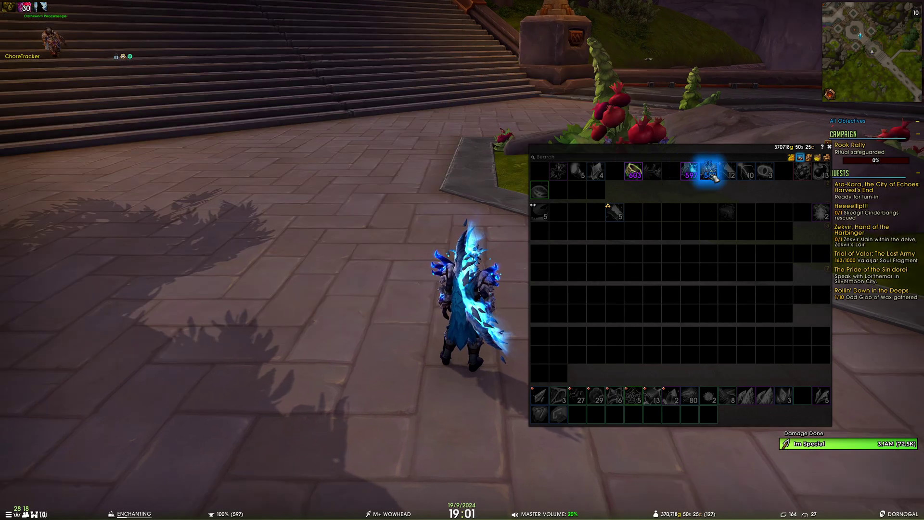
click(711, 173)
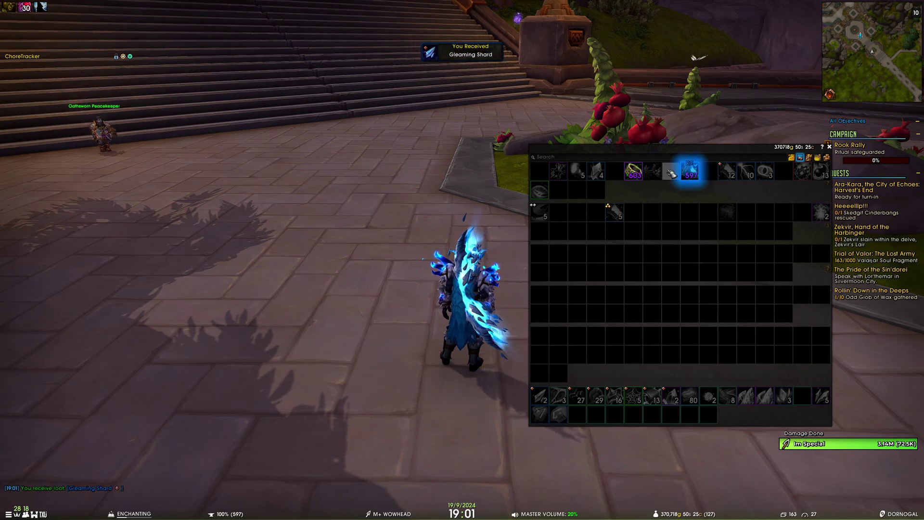
key(Escape)
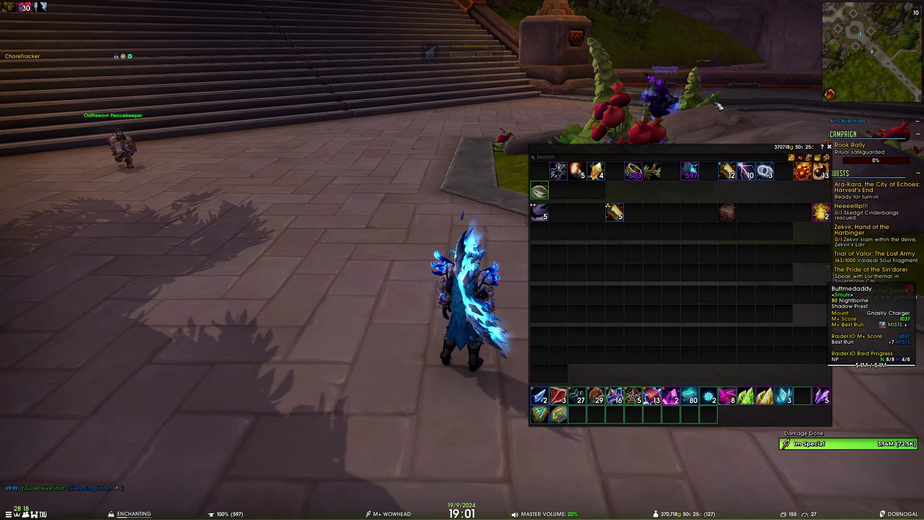